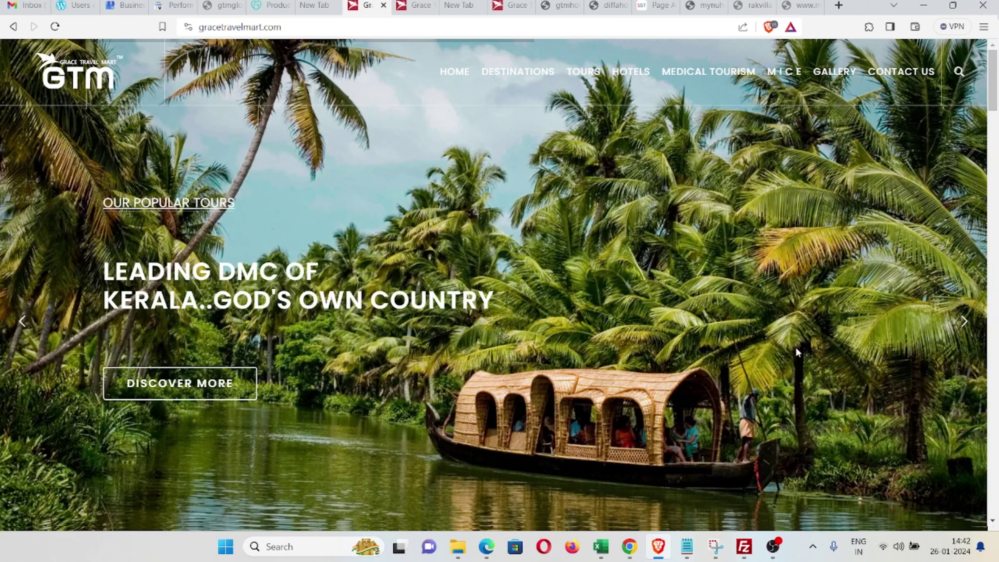
Step: Open a new blank Brave tab, keeping the gracetravelmart.com homepage loaded in the other tab
left_click(294, 33)
key("ctrl+c")
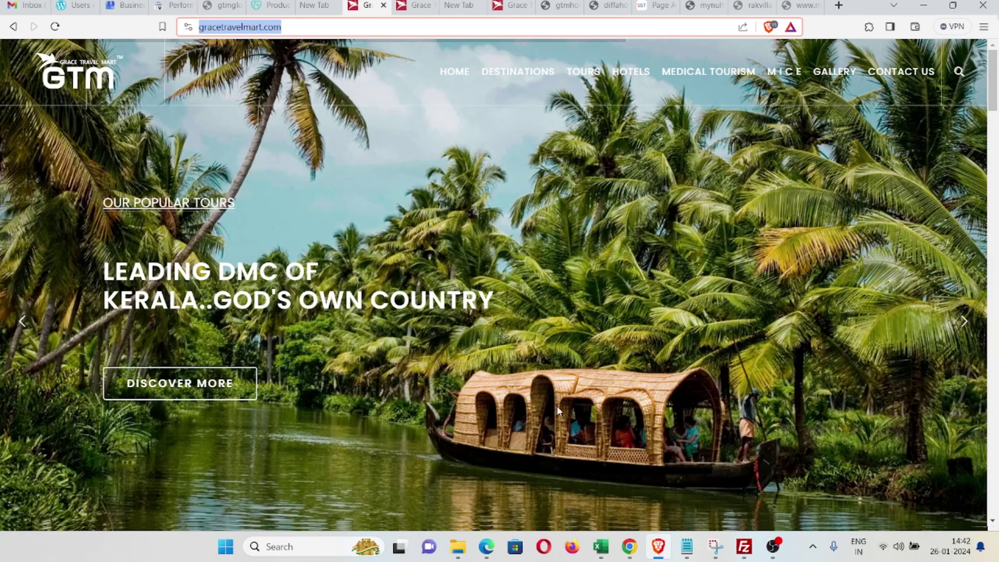
scroll(728, 353, "down", 4)
scroll(729, 354, "up", 4)
left_click(838, 7)
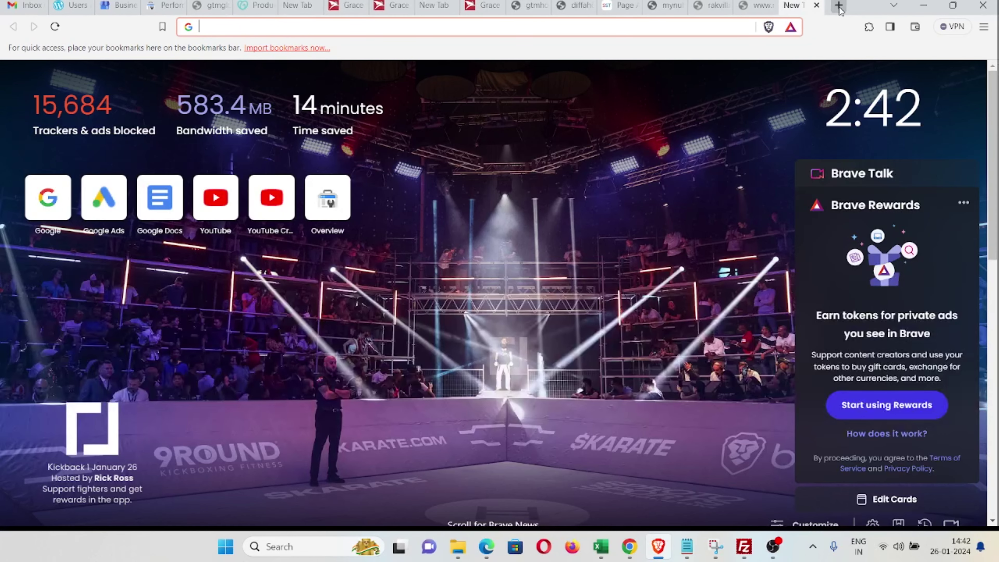
Step: Load google.com/webmasters/tools to reach the Search Console Overview for gtmglobal.co.in
type("google.com/w")
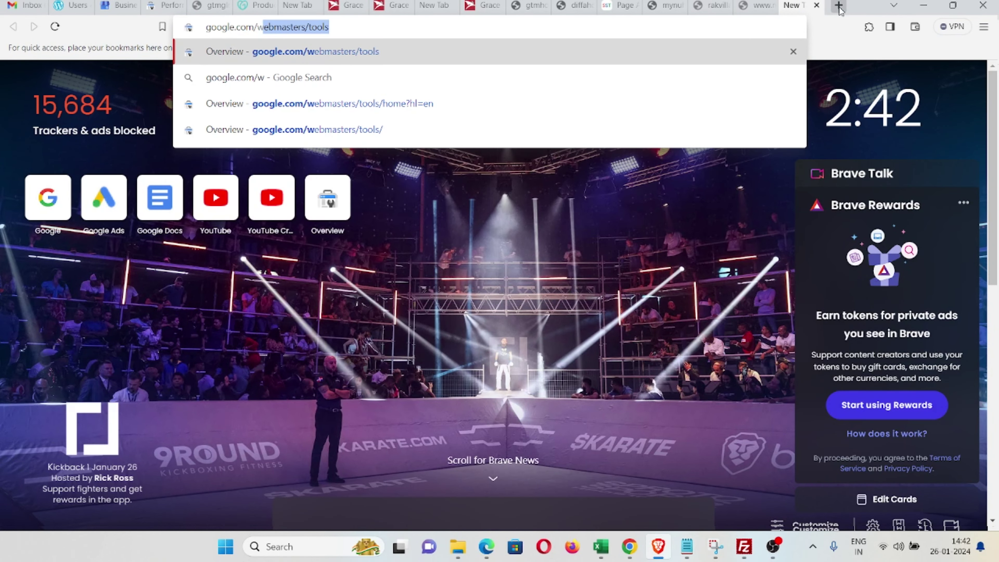
key("Right")
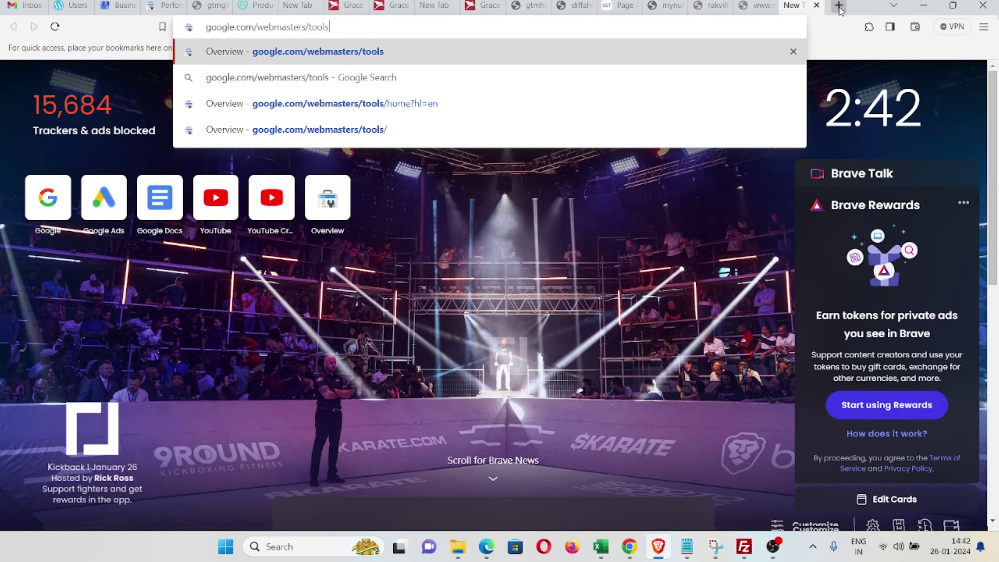
key("Return")
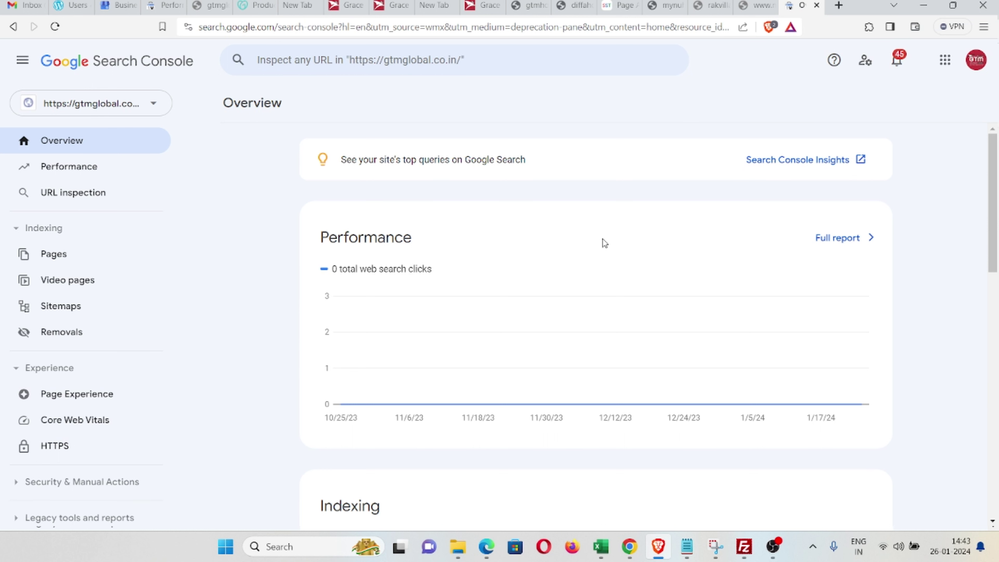
left_click(110, 110)
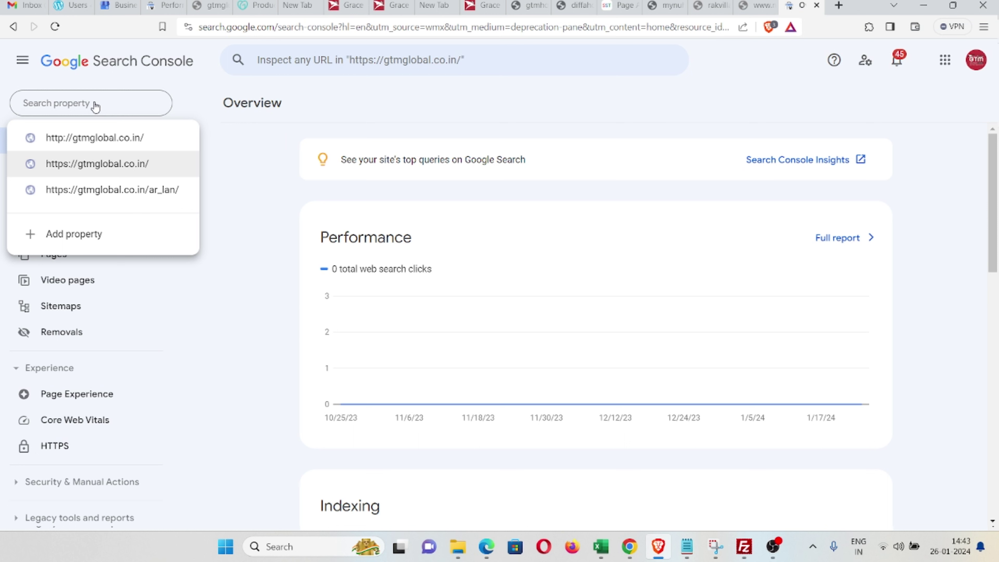
key("ctrl+v")
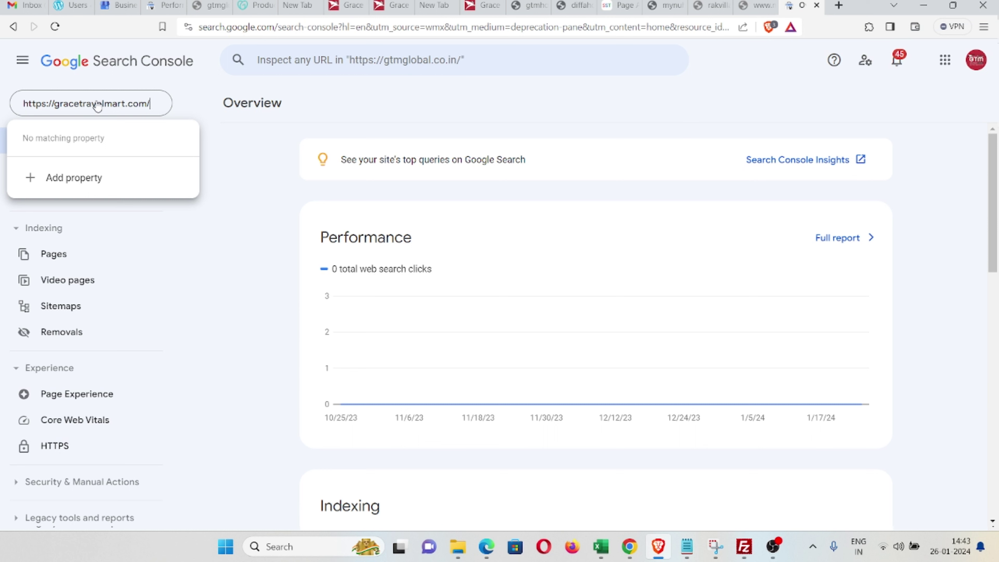
left_click(72, 180)
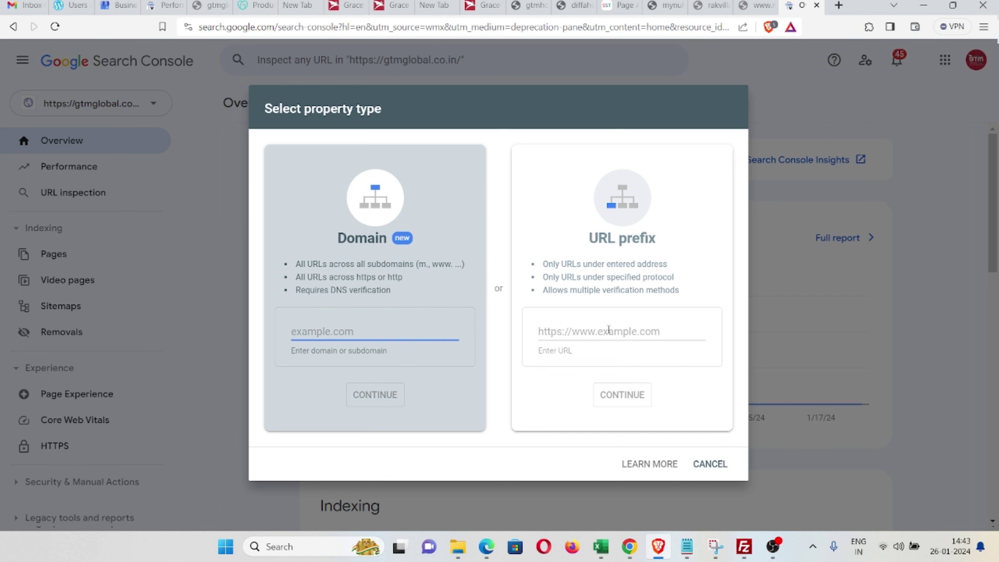
left_click(578, 332)
key("ctrl+v")
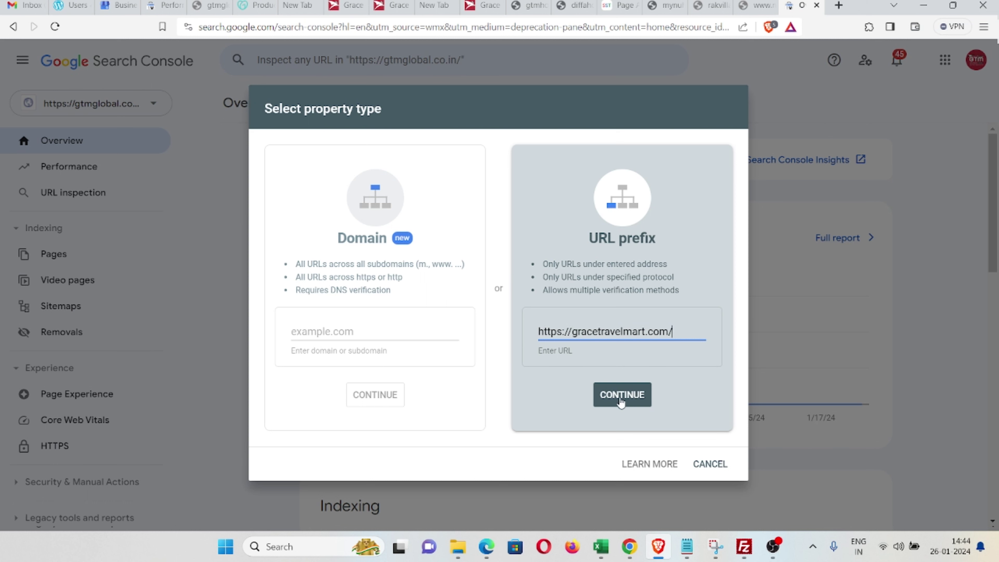
left_click(633, 398)
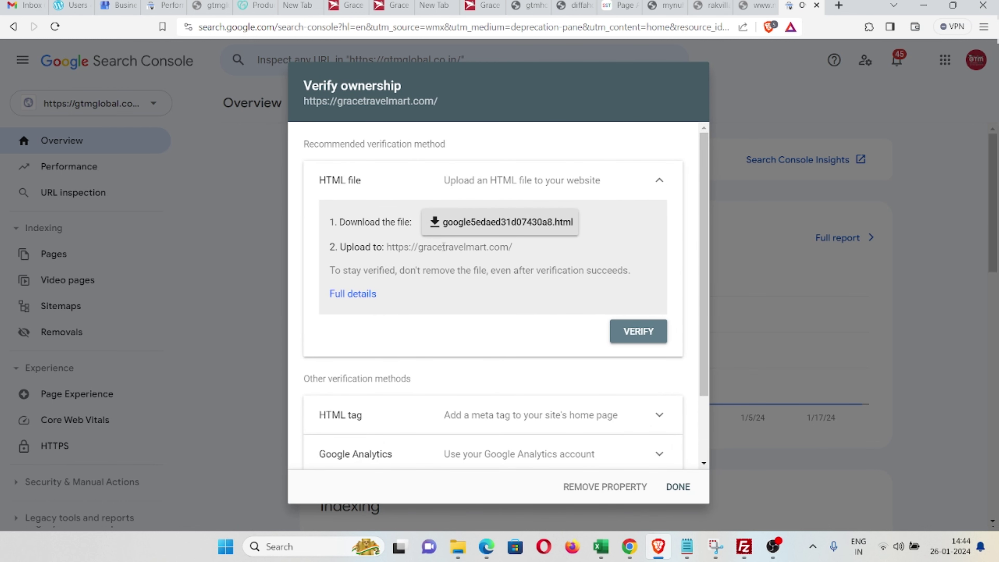
Step: Expand the Domain name provider method to display its GoDaddy.com DNS verification instructions
scroll(453, 284, "down", 2)
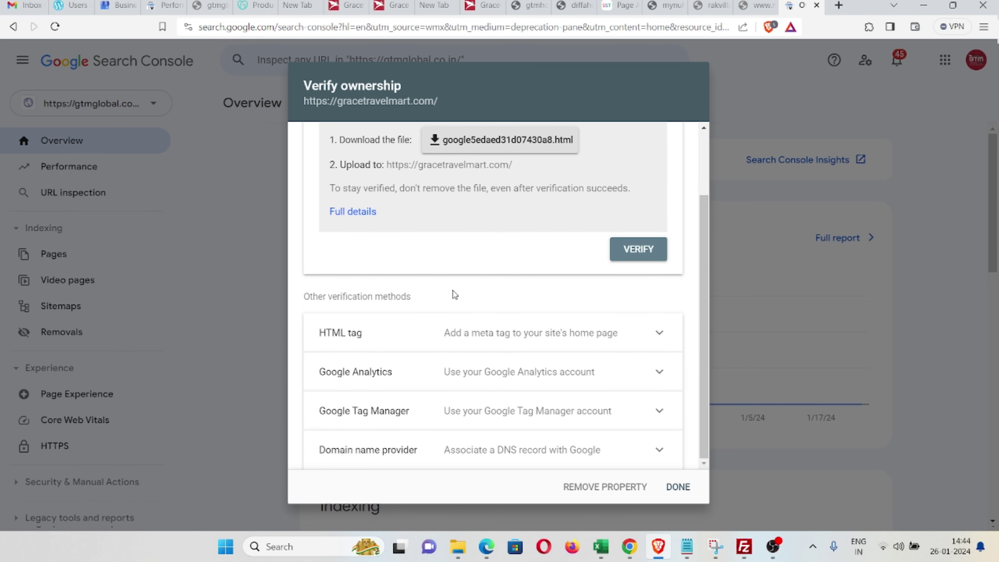
scroll(453, 290, "up", 2)
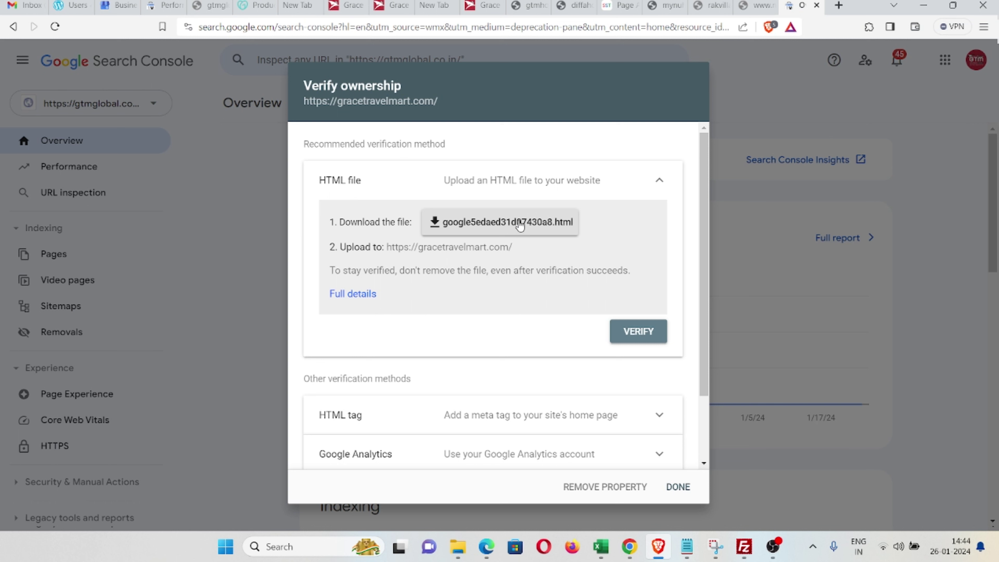
scroll(432, 346, "down", 2)
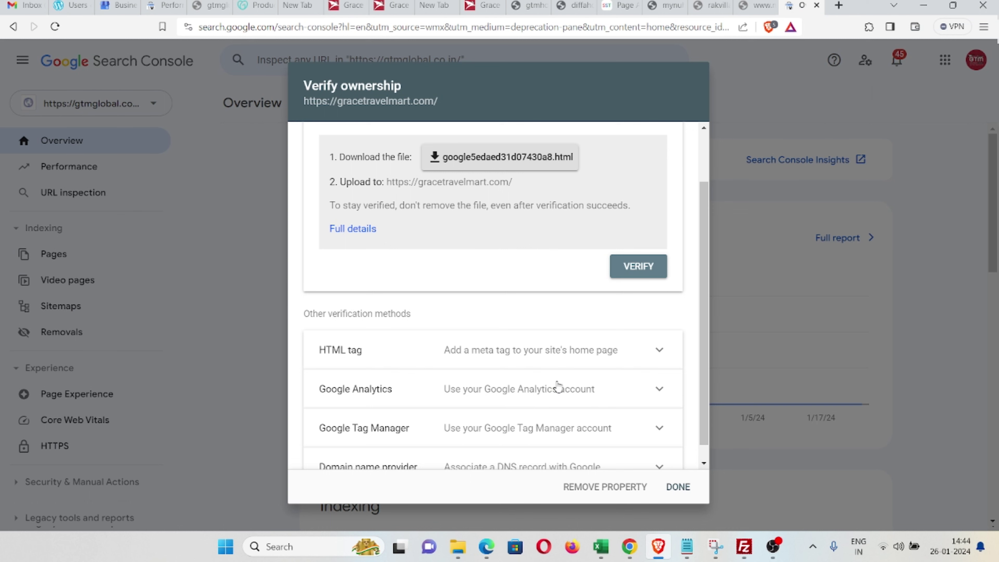
scroll(557, 390, "down", 1)
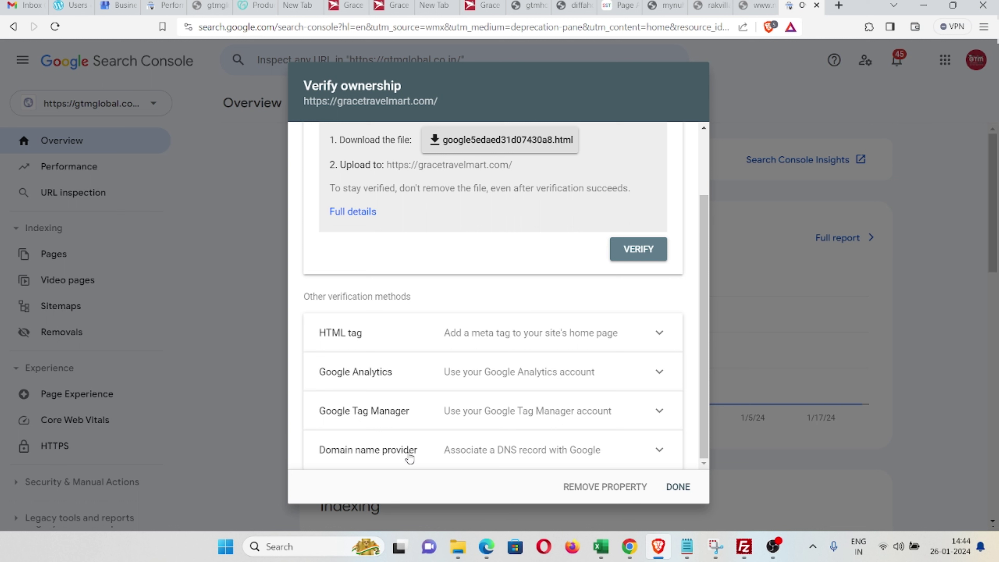
left_click(660, 453)
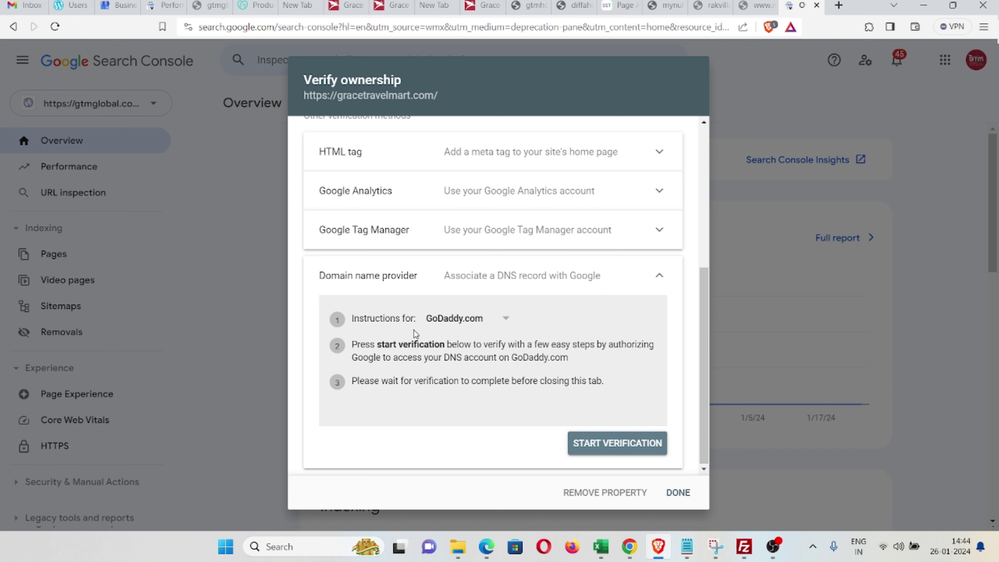
left_click(474, 282)
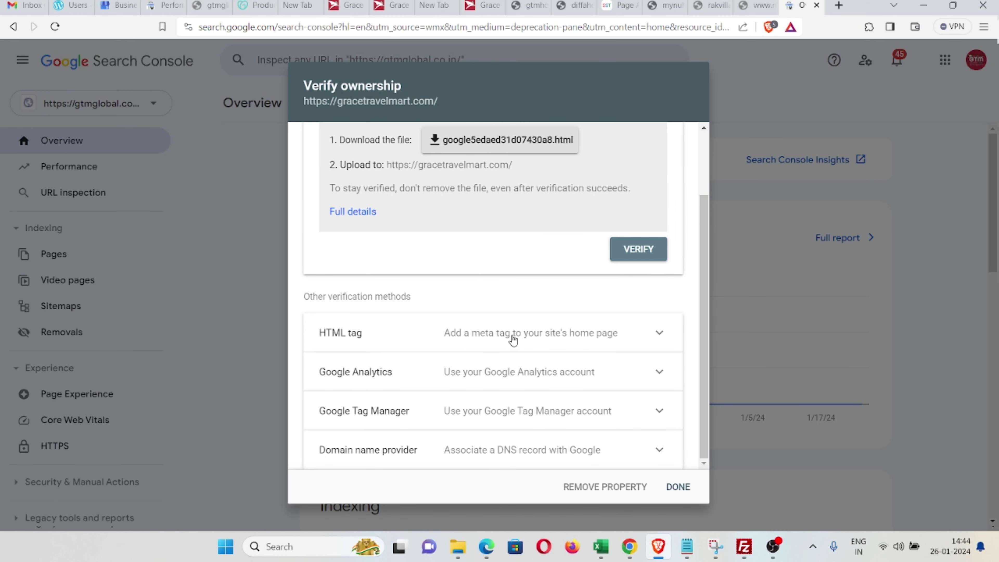
left_click(659, 449)
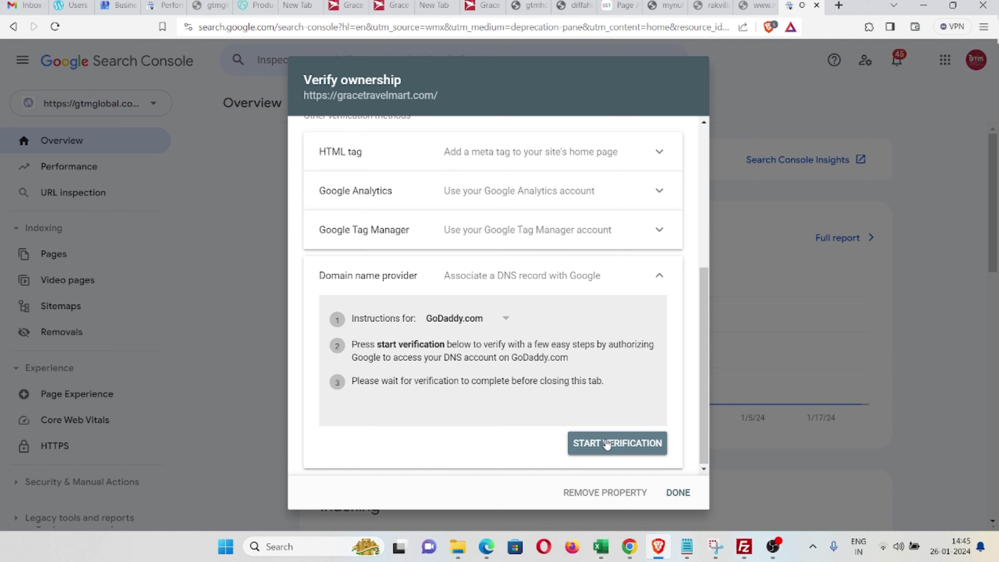
left_click(244, 5)
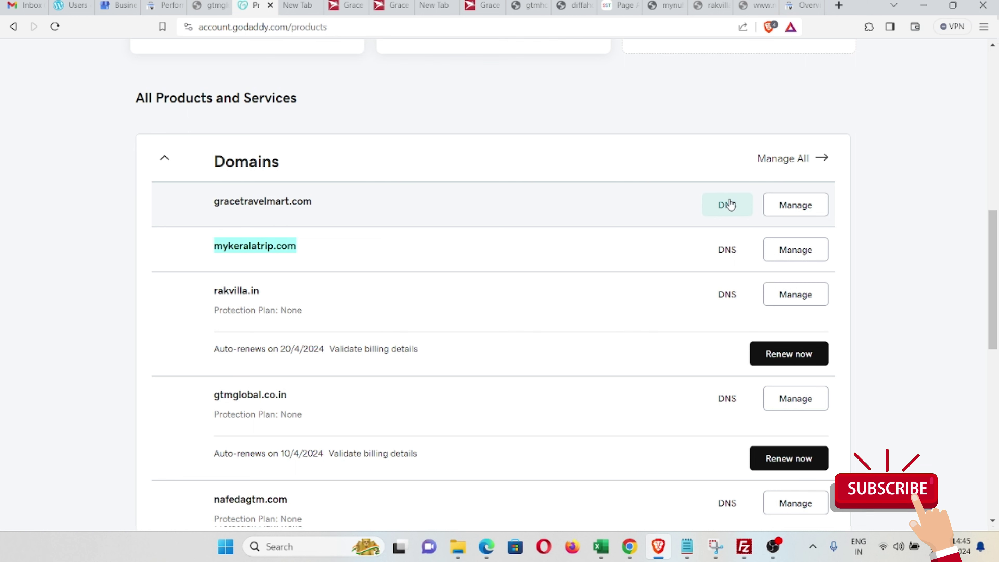
left_click(724, 209)
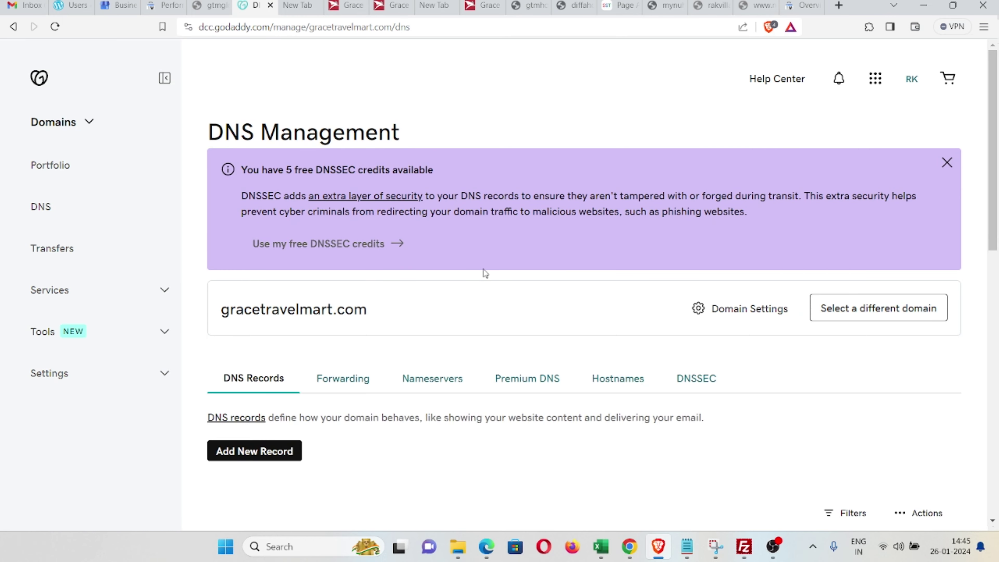
scroll(482, 267, "down", 4)
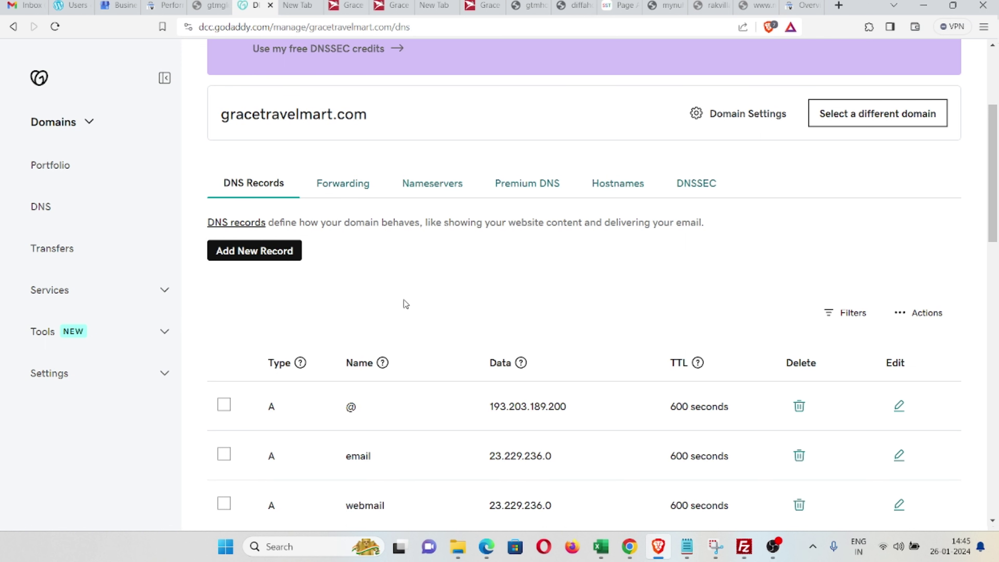
scroll(415, 292, "down", 3)
scroll(415, 293, "up", 5)
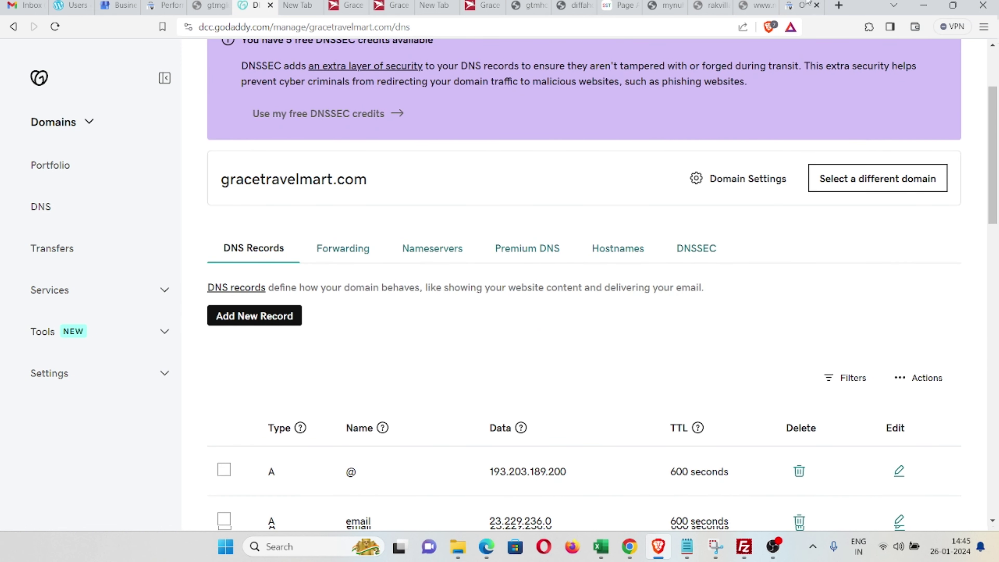
left_click(800, 5)
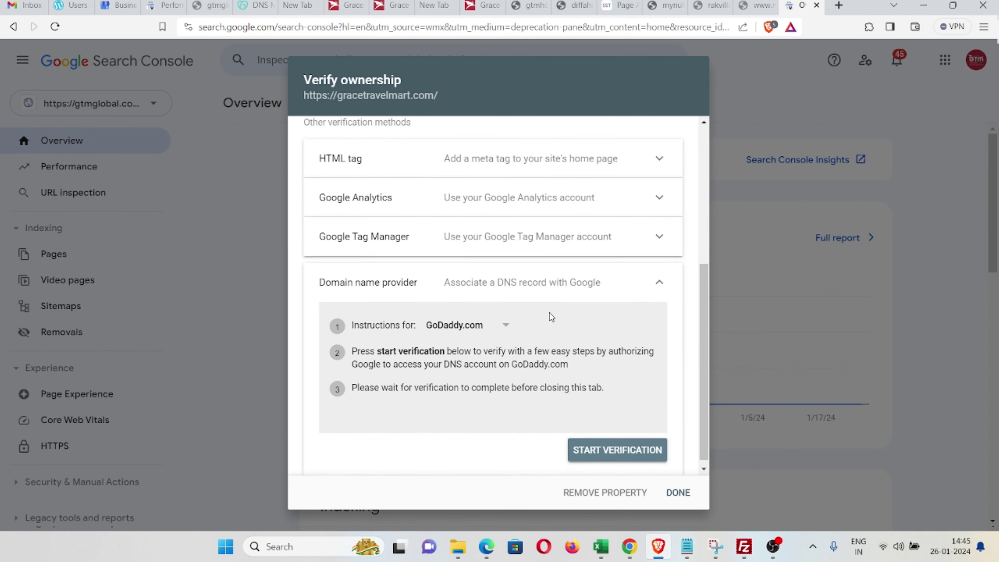
Step: Download the HTML verification file google5edaed31d07430a8.html from the Verify ownership dialog
scroll(549, 313, "up", 6)
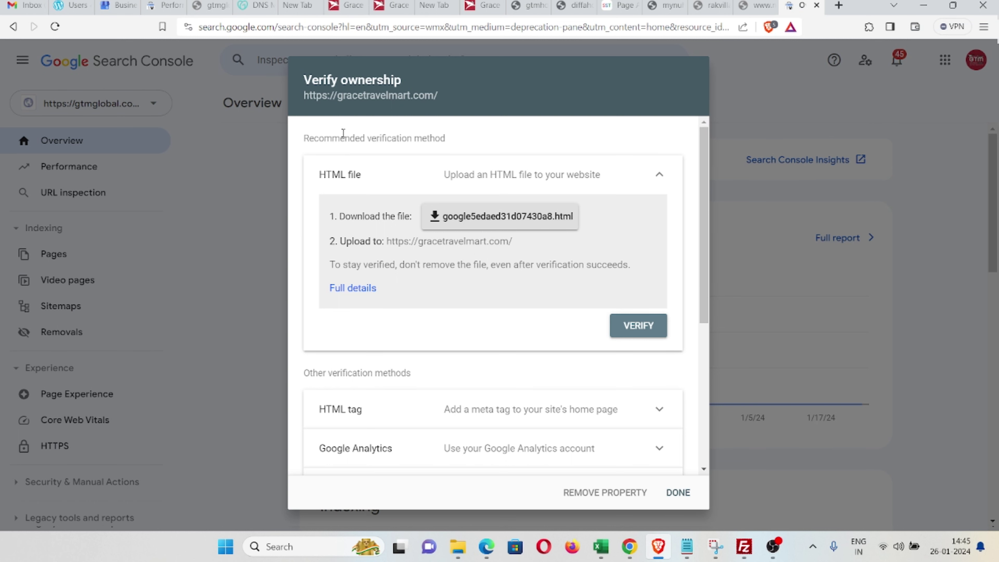
scroll(353, 408, "down", 2)
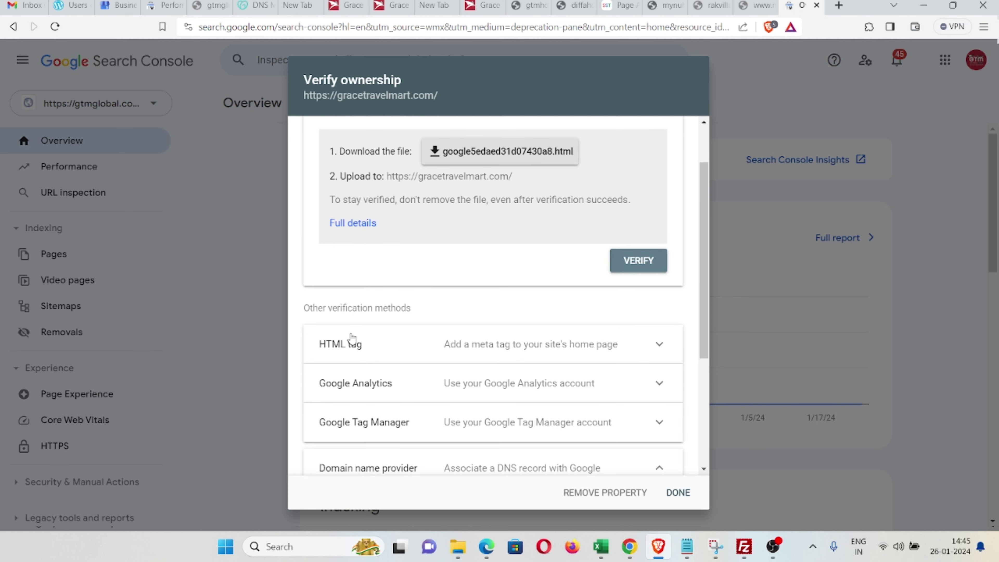
scroll(458, 315, "up", 2)
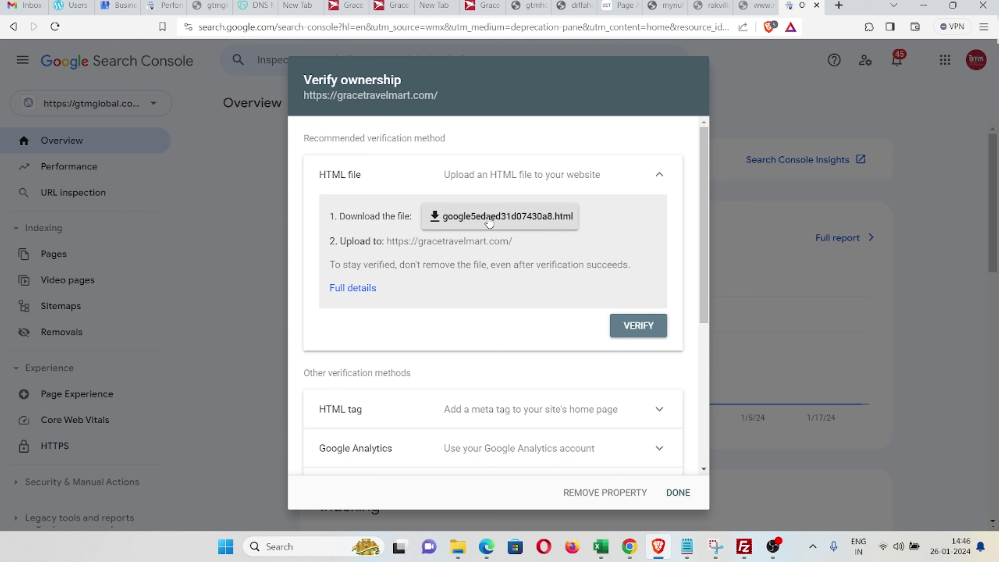
left_click(489, 223)
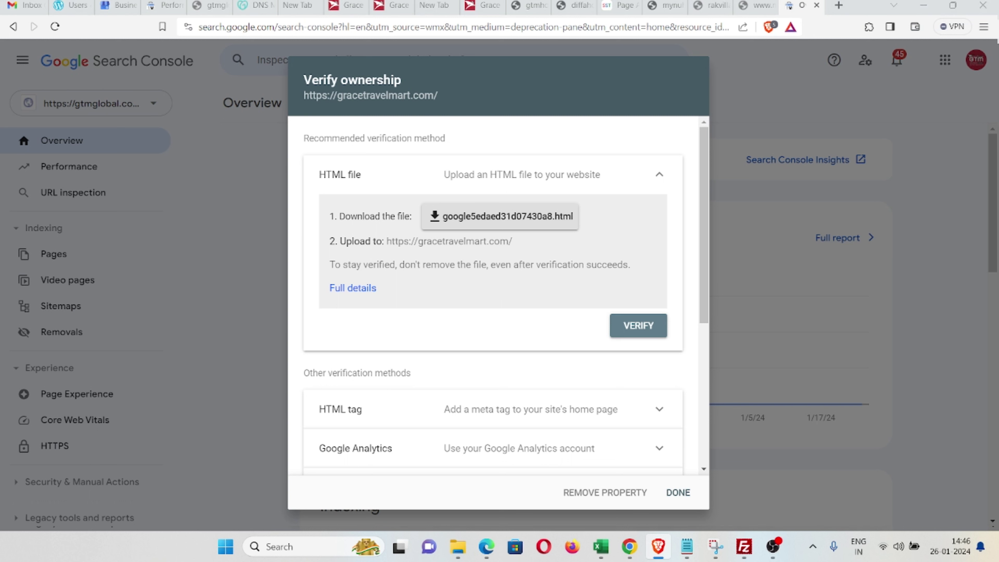
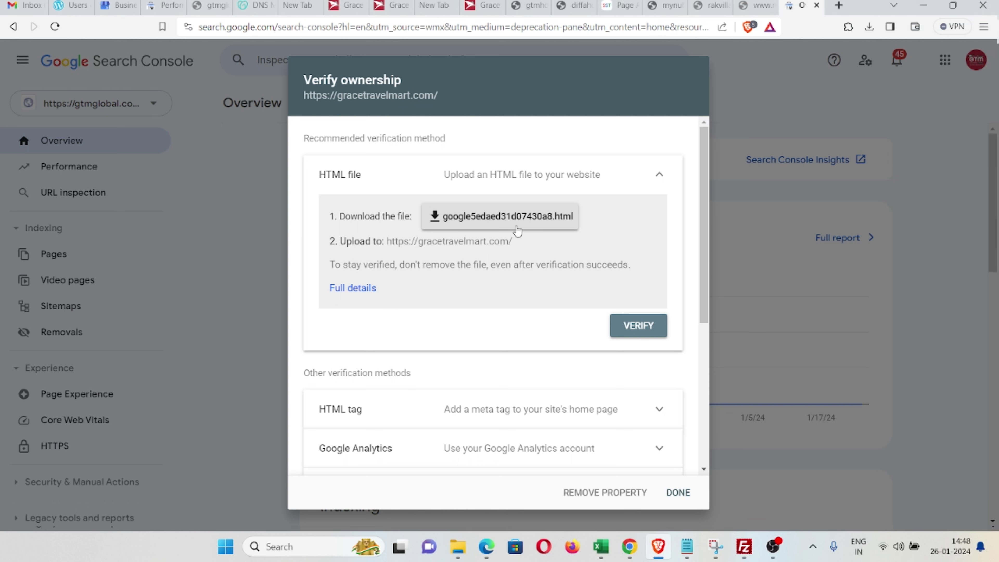
Step: Leave the Verify ownership dialog and switch to the Grace Travel Mart home page tab
scroll(497, 250, "down", 1)
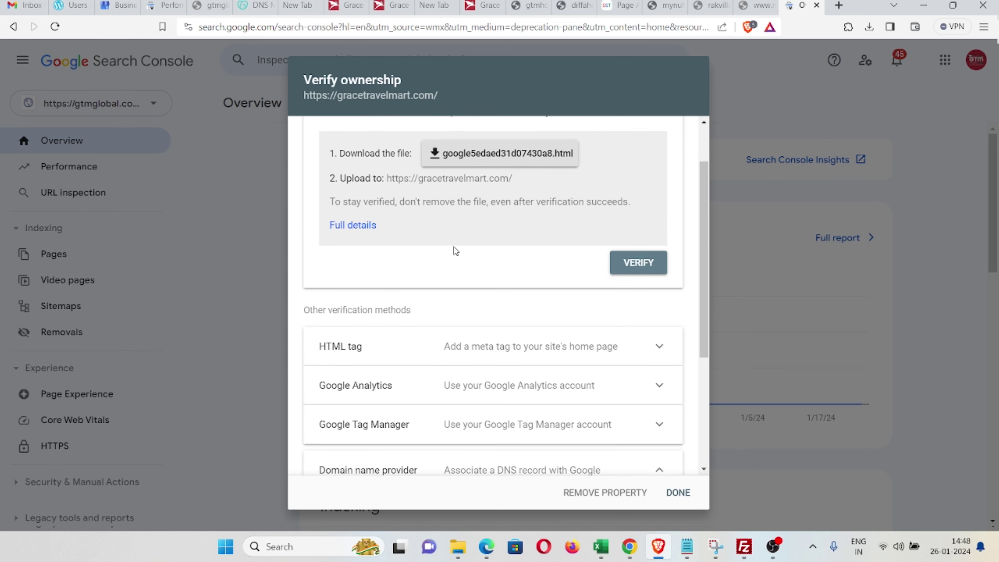
scroll(455, 251, "up", 1)
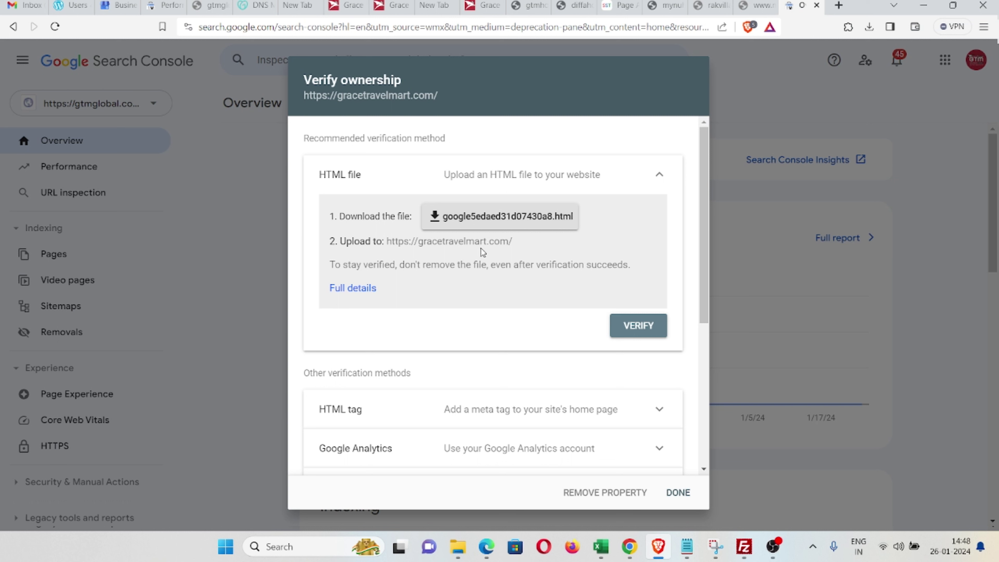
left_click(458, 547)
left_click(470, 6)
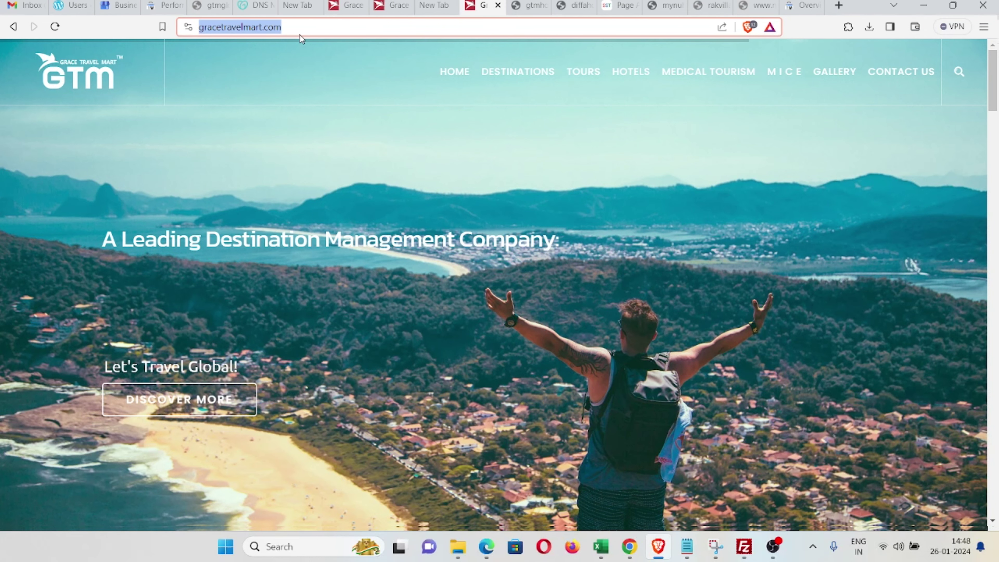
Step: Load gracetravelmart.com/google5edaed31d07430a8.html to confirm the file is live, then return to Search Console
left_click(345, 29)
type("//")
type("google5edaed31d07430a8")
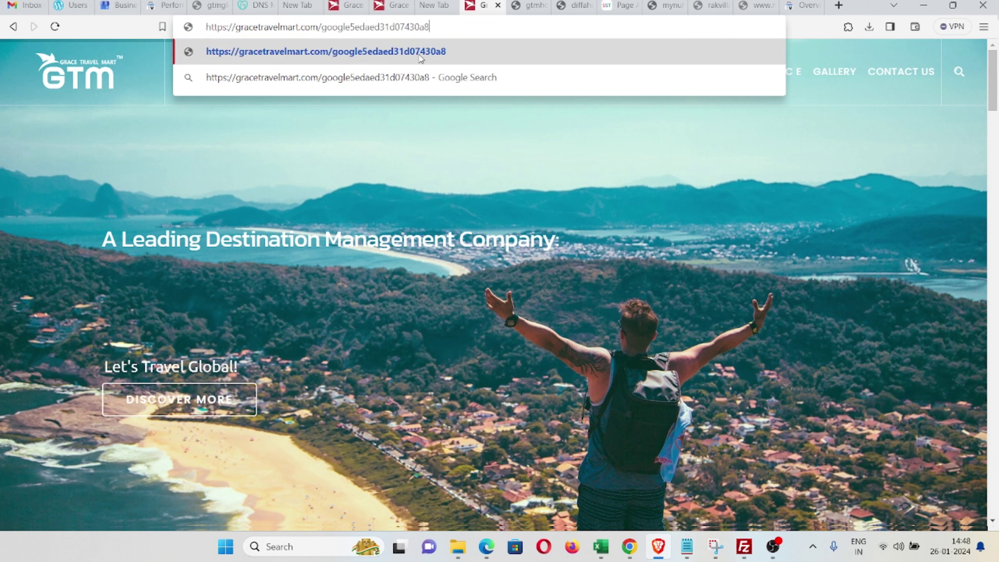
type(".ht")
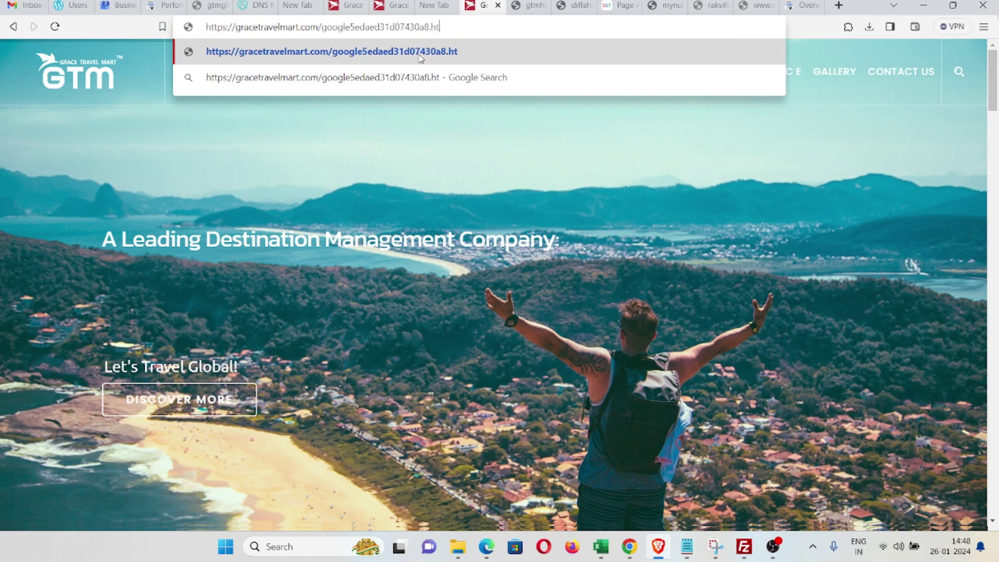
type("ml")
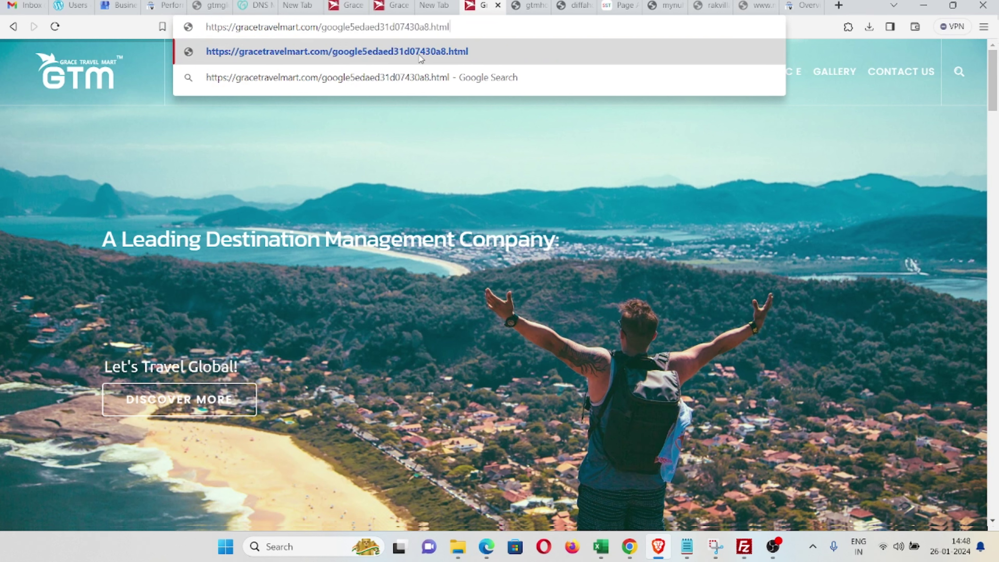
key("Return")
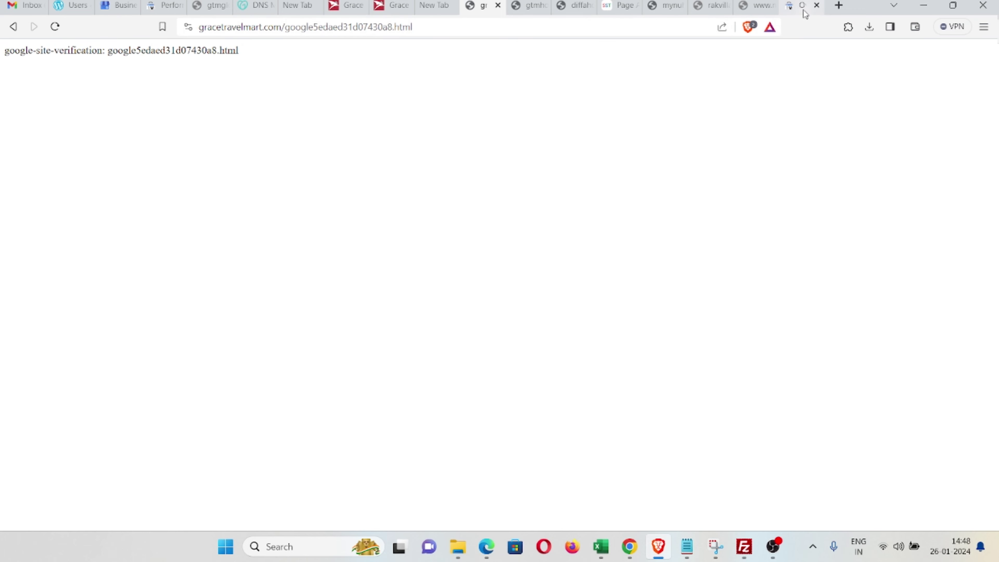
left_click(802, 6)
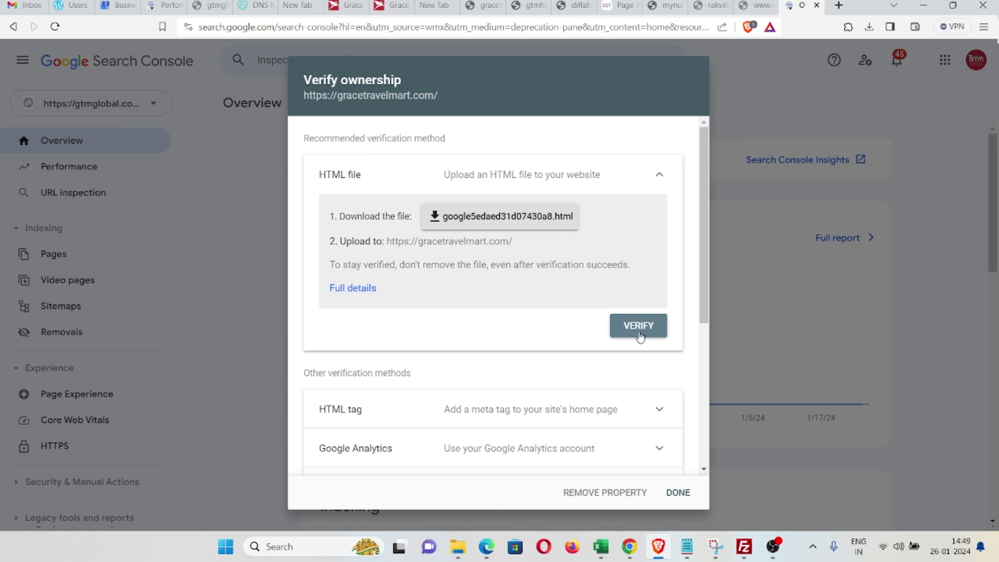
left_click(639, 327)
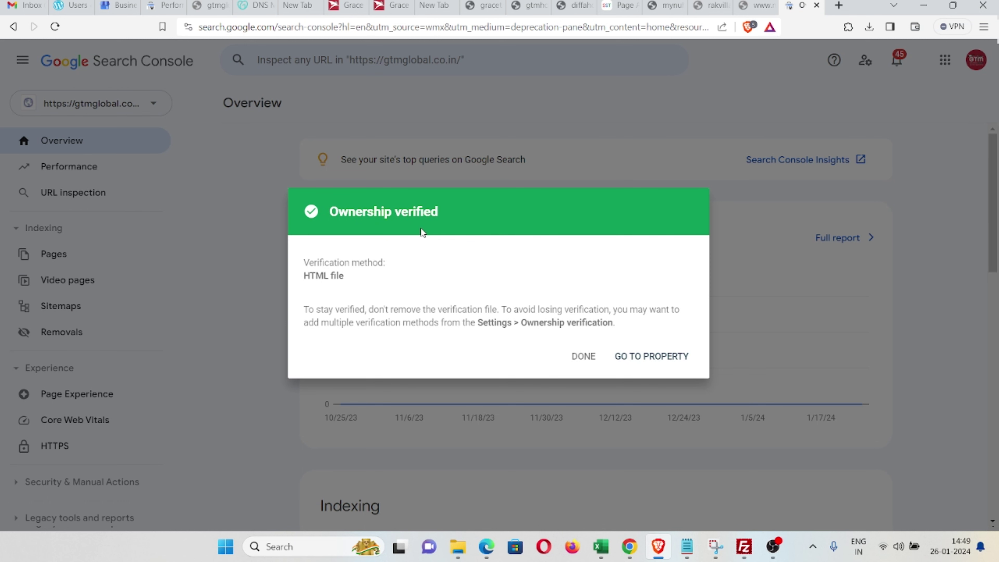
left_click(655, 360)
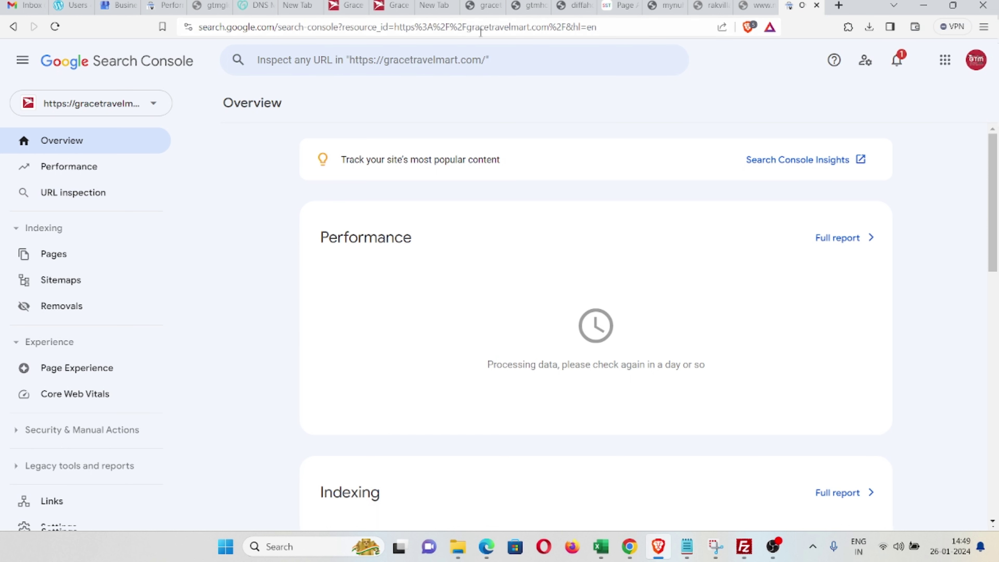
Step: Open the property's Settings, then its Users and permissions list
scroll(110, 287, "down", 3)
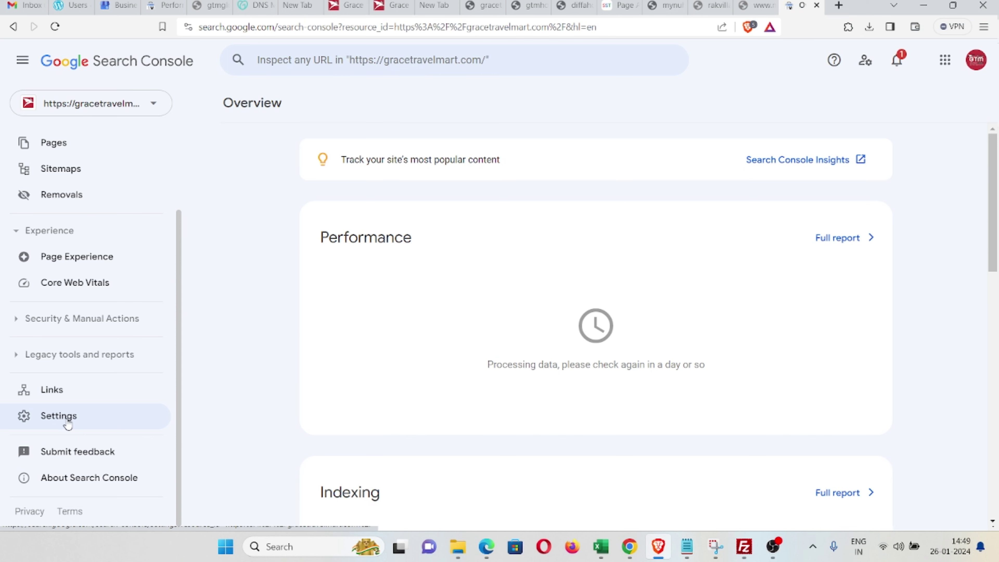
left_click(68, 423)
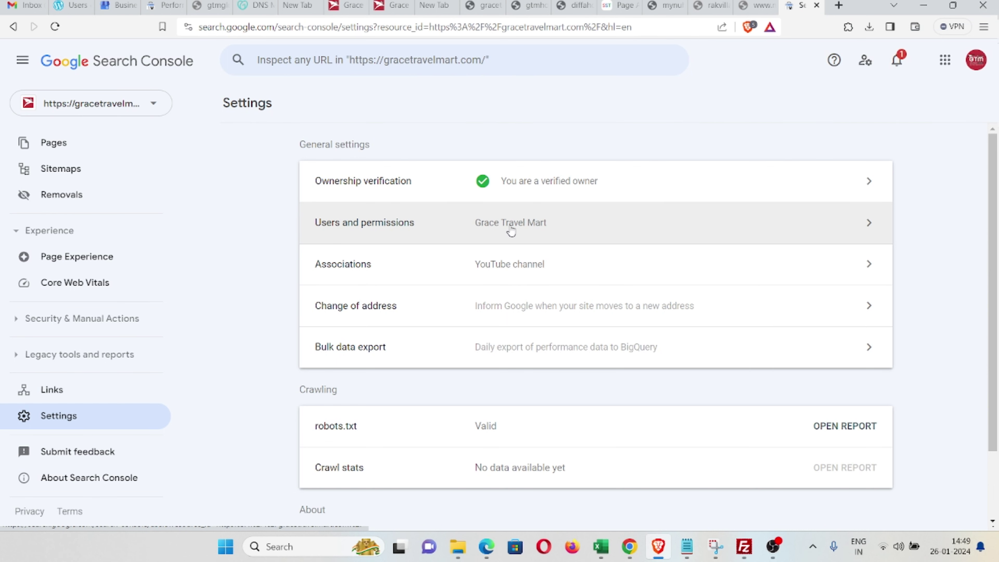
left_click(511, 231)
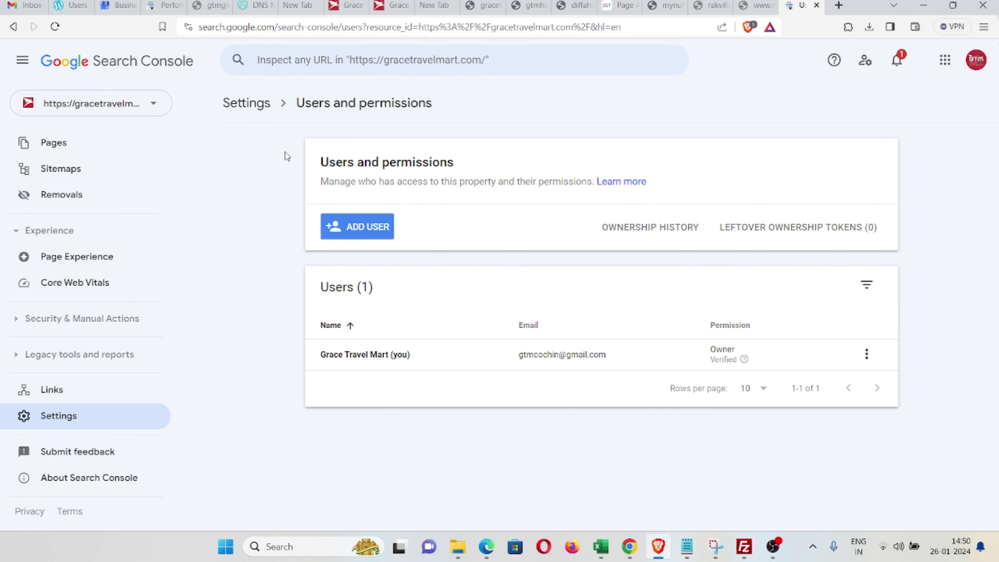
Step: Add a second user by e-mail address with Full permission
left_click(60, 411)
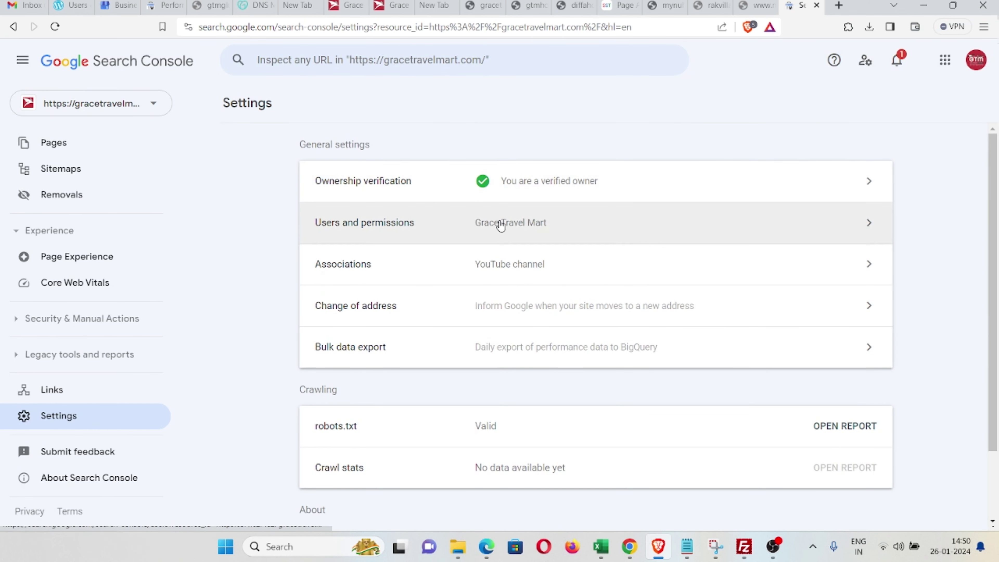
left_click(408, 236)
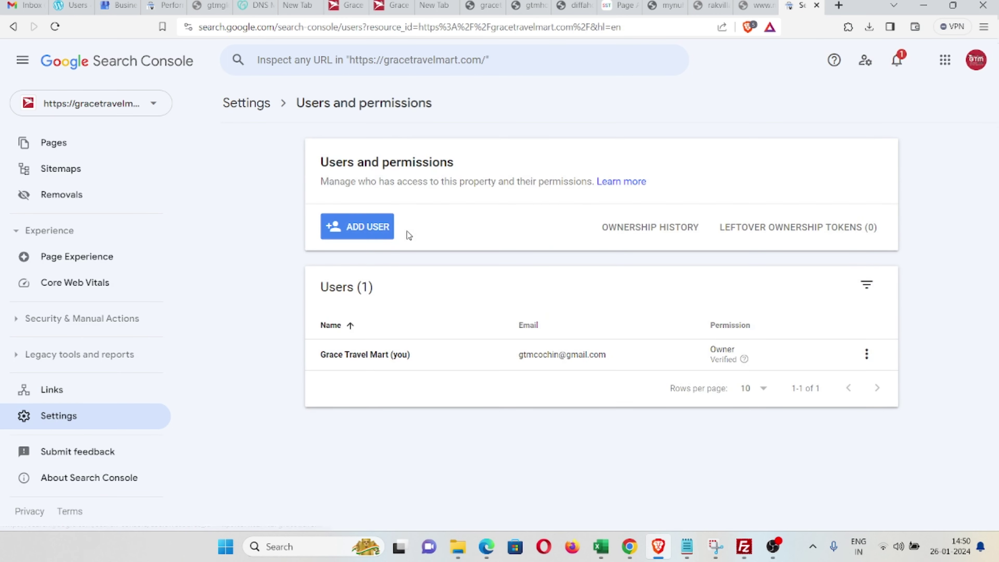
left_click(358, 235)
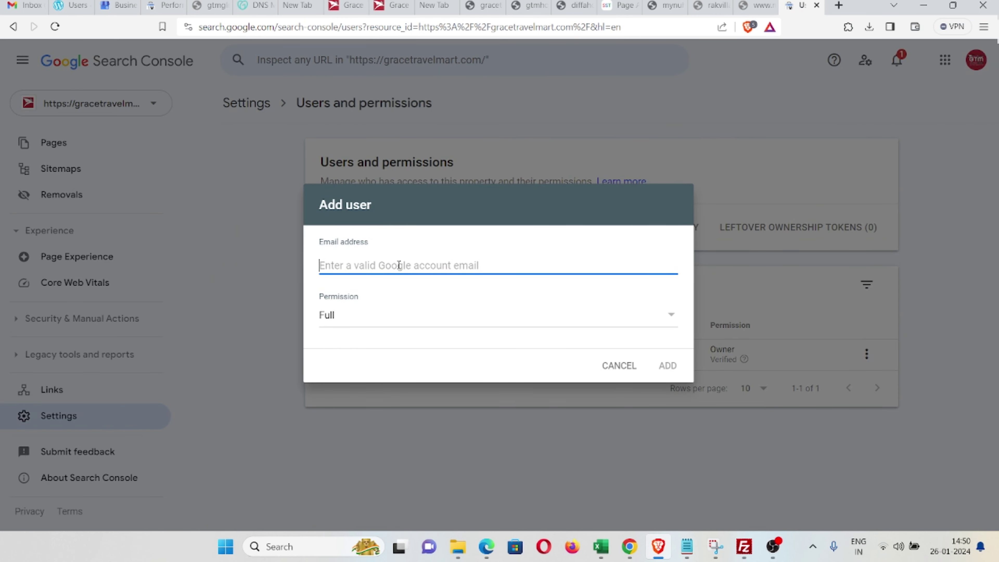
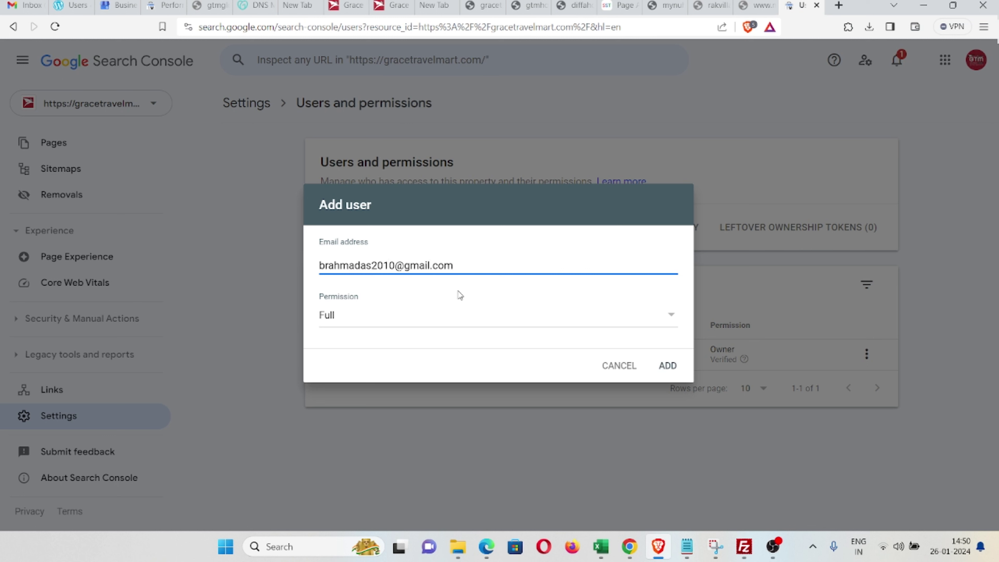
left_click(667, 365)
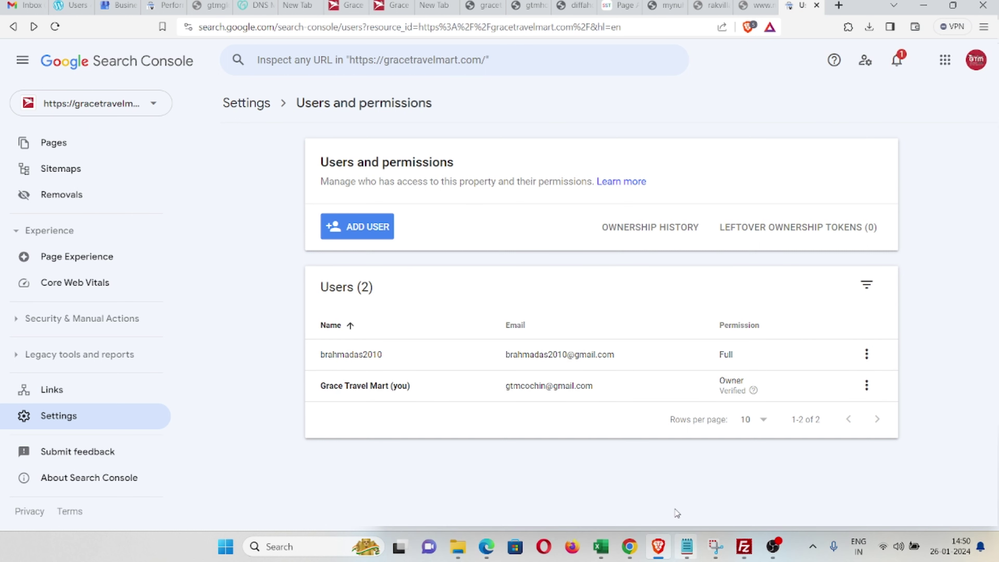
Step: Add two more Full-permission users, pasting each e-mail address from Notepad
left_click(687, 545)
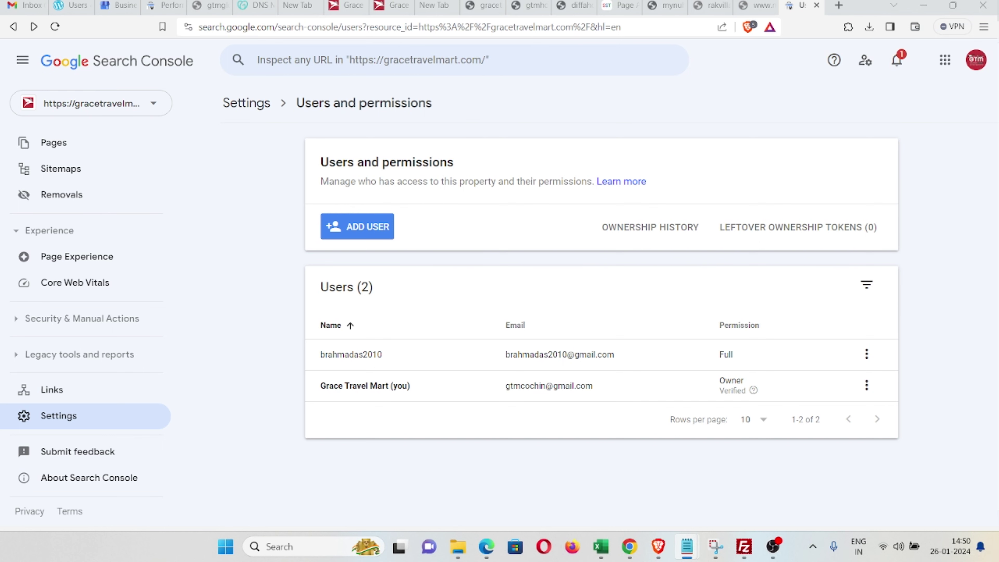
left_click(365, 228)
key("ctrl+v")
left_click(667, 365)
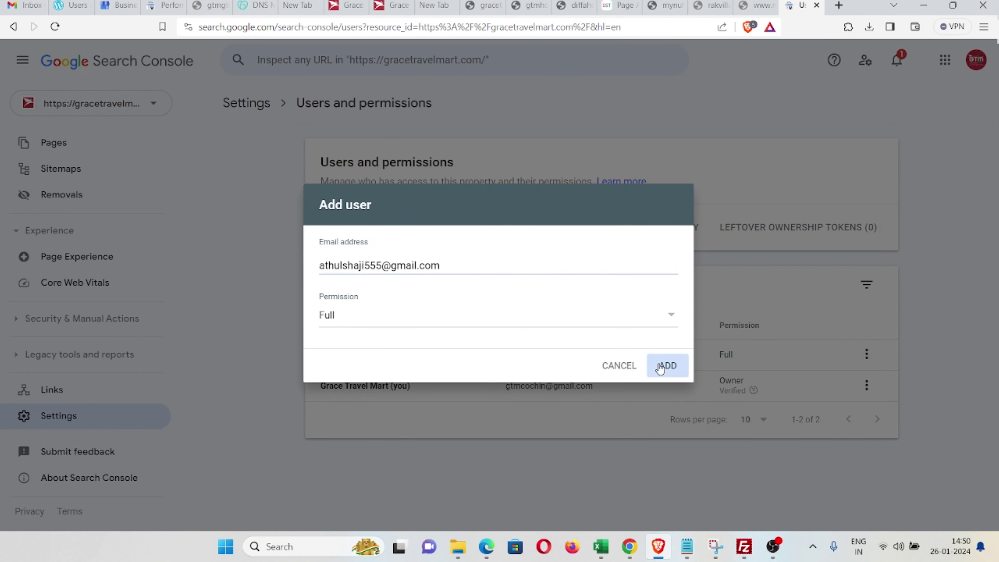
key("alt+Tab")
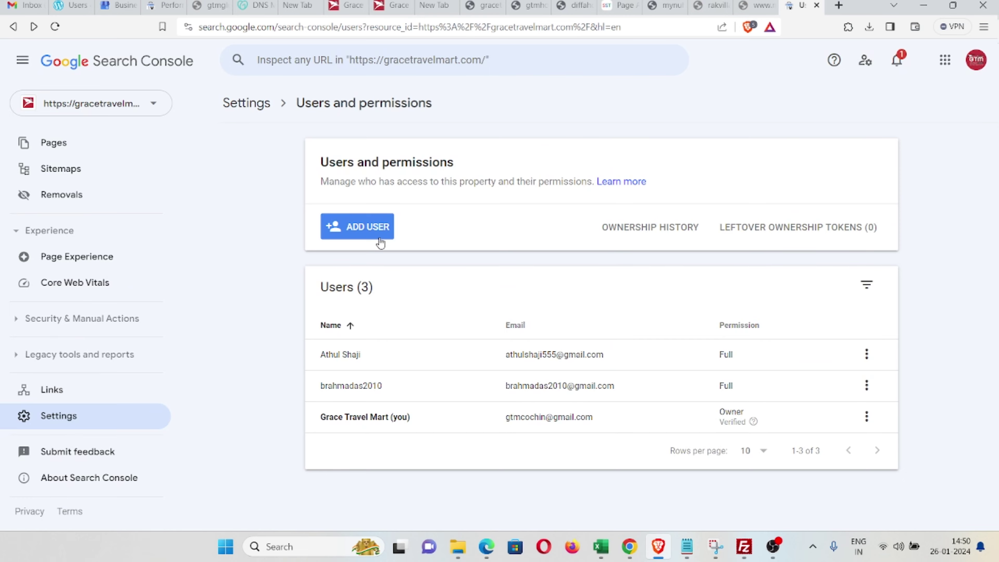
left_click(371, 230)
key("ctrl+v")
left_click(667, 366)
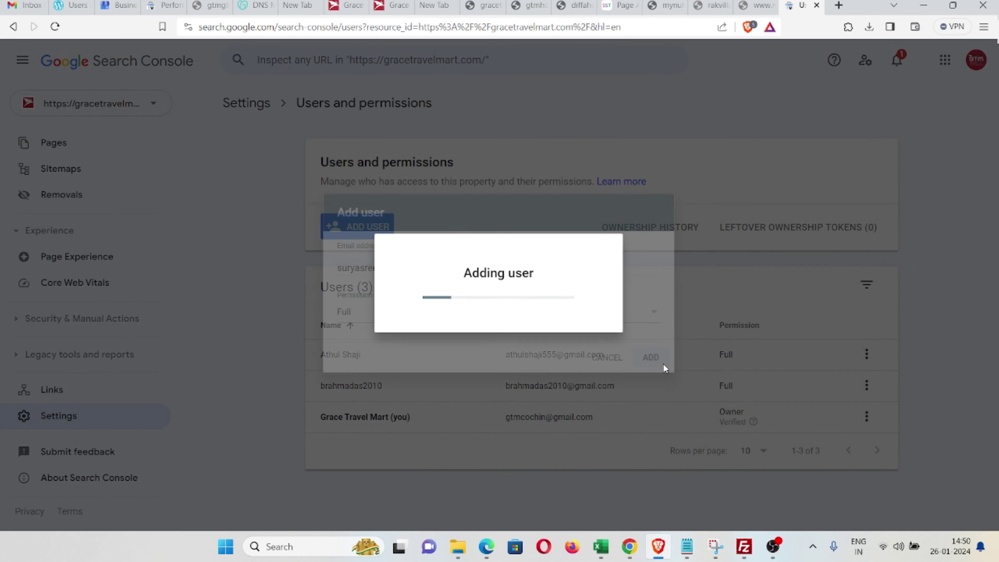
Step: Add one more user from the notes, confirming Permission stays Full
key("alt+Tab")
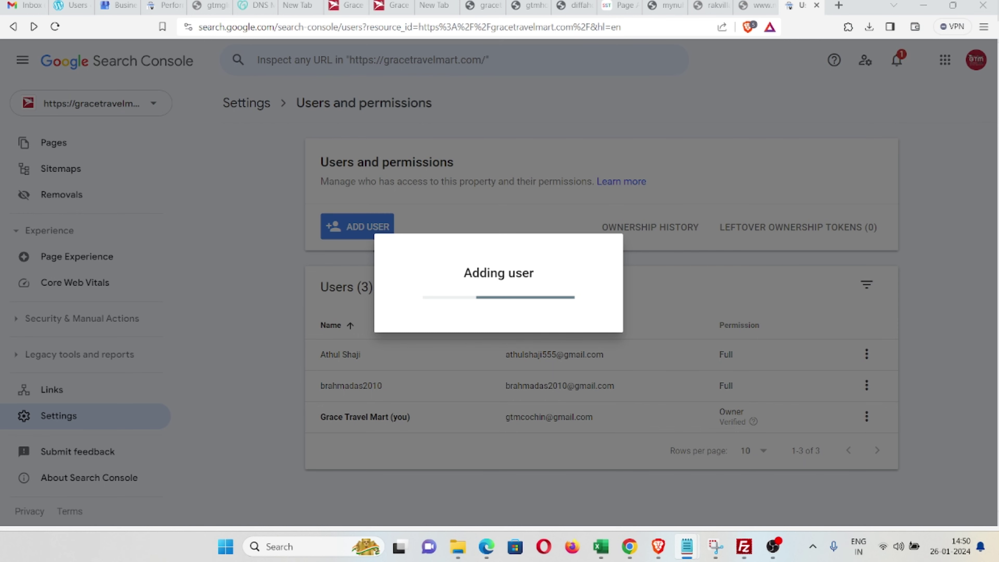
left_click(314, 213)
key("ctrl+v")
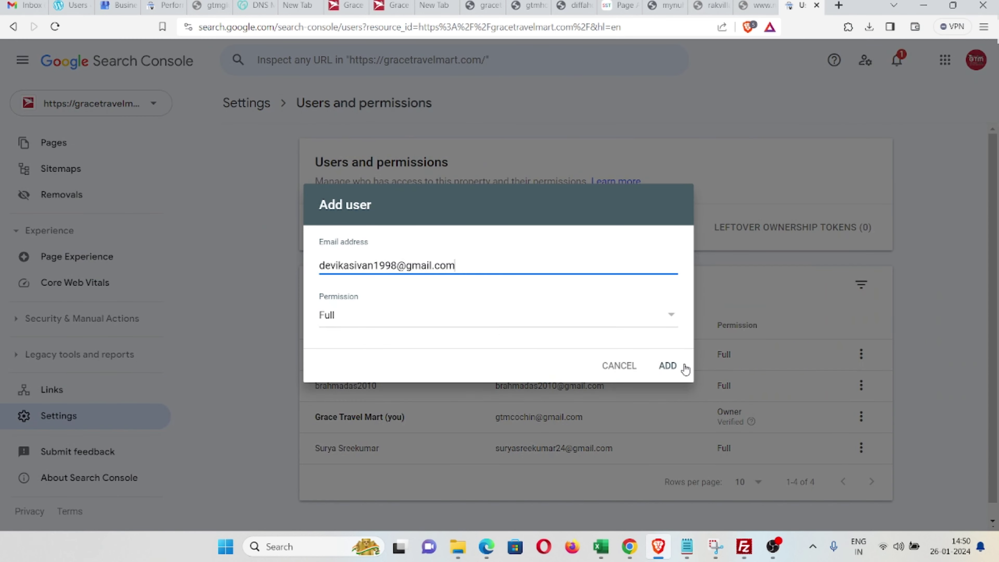
left_click(650, 319)
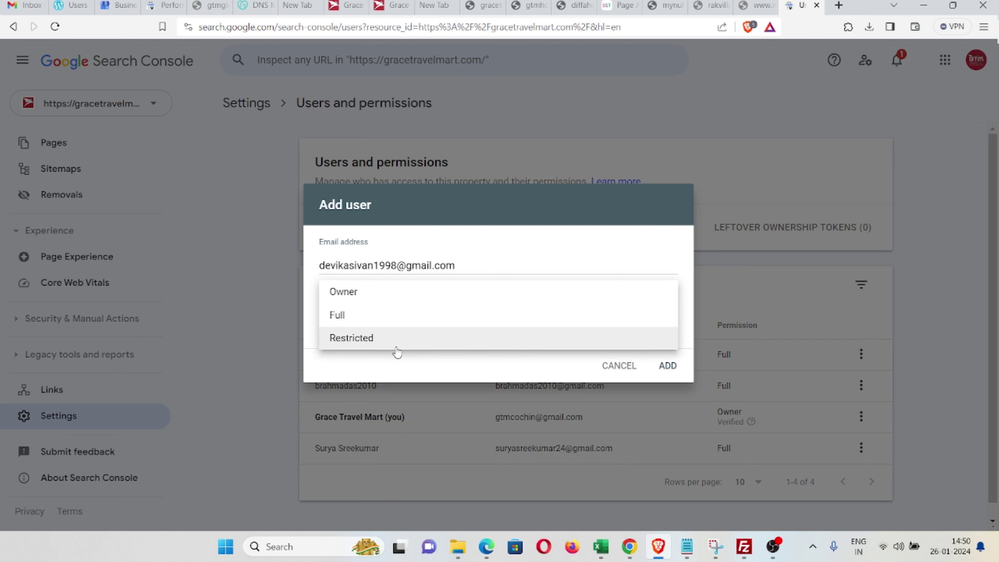
left_click(393, 322)
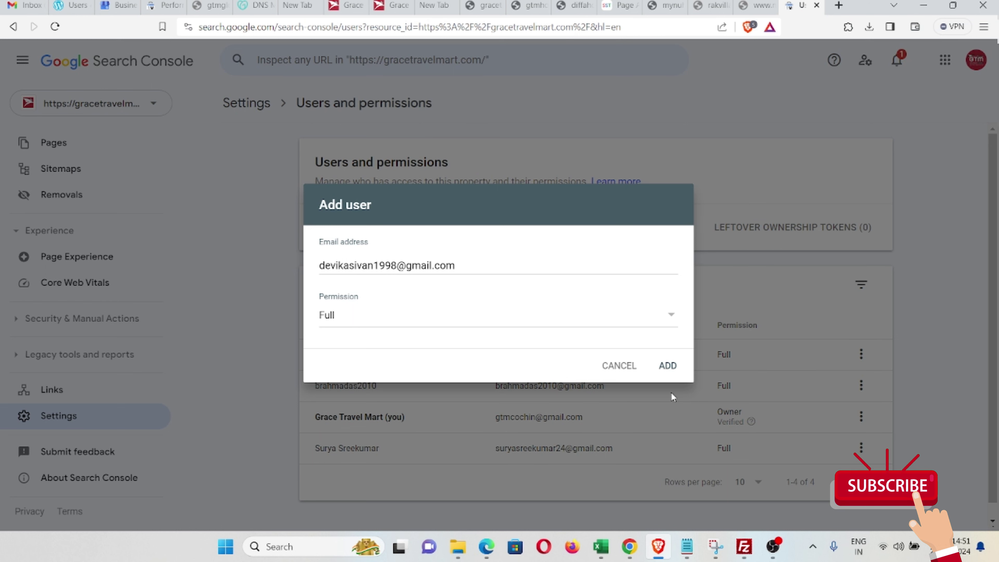
left_click(668, 373)
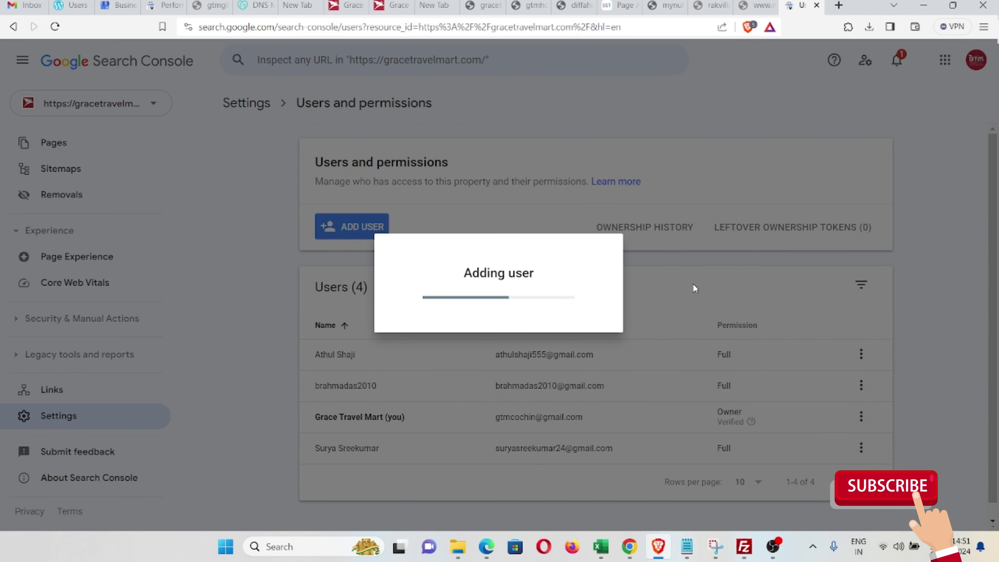